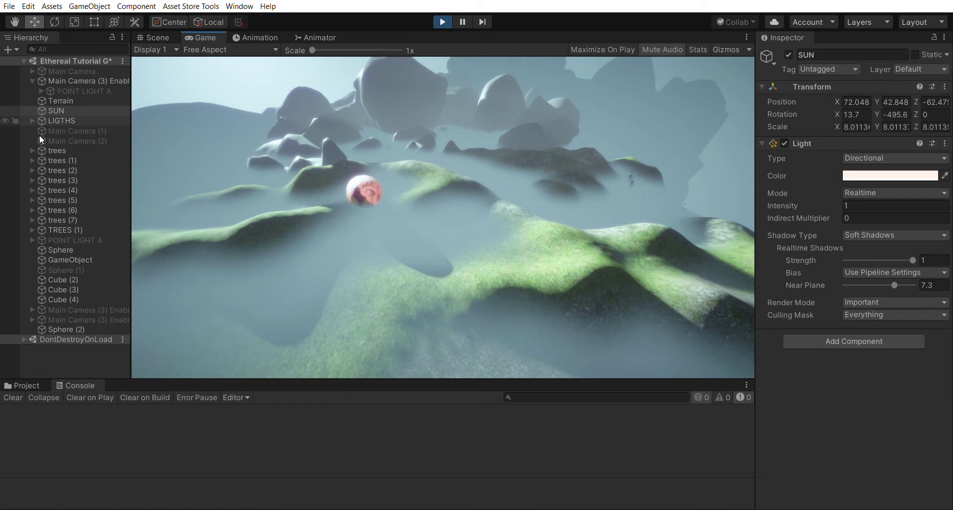
Step: Enable the standalone POINT LIGHT A object and set its light intensity to 121111
{"action": "left_click", "coordinate": [59, 238]}
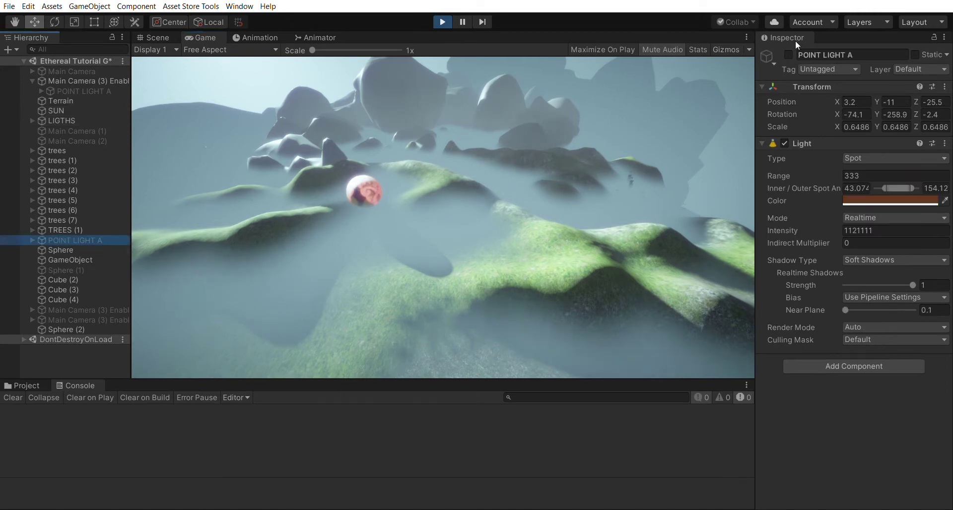
{"action": "left_click", "coordinate": [788, 54]}
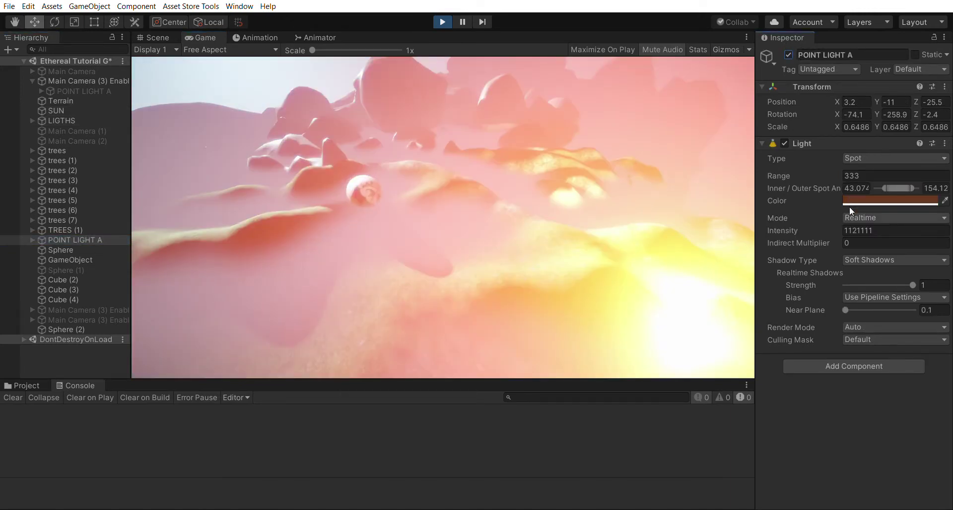
{"action": "left_click_drag", "start_coordinate": [853, 230], "coordinate": [837, 218]}
{"action": "type", "text": "1"}
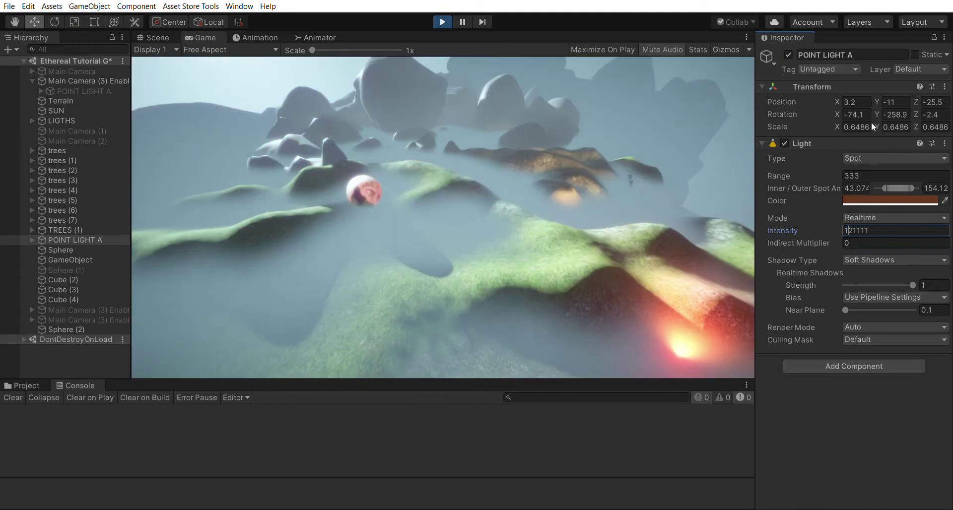
Step: Move POINT LIGHT A to Y position -11.88 and rotate it to X -140.1, Y -314.5
{"action": "left_click_drag", "start_coordinate": [881, 93], "coordinate": [861, 70]}
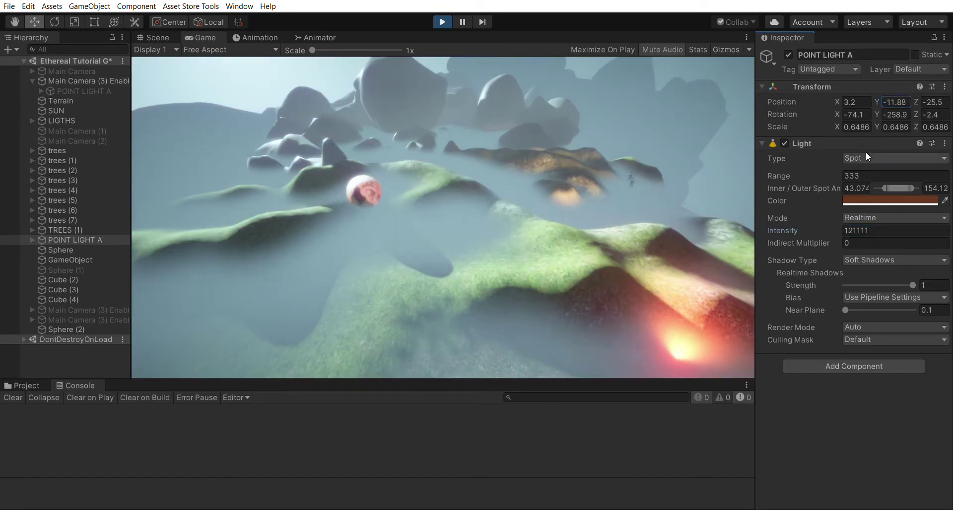
{"action": "left_click_drag", "start_coordinate": [877, 114], "coordinate": [708, 154]}
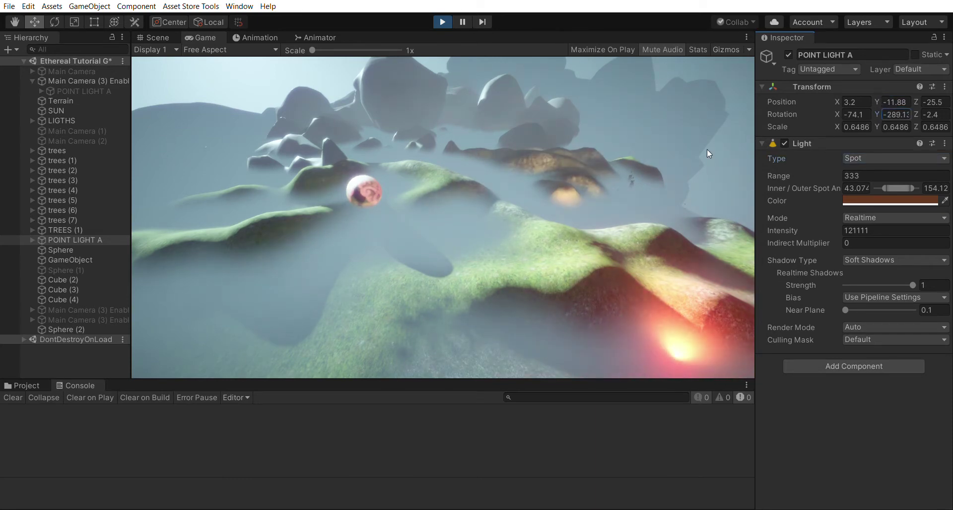
{"action": "left_click_drag", "start_coordinate": [837, 114], "coordinate": [747, 117]}
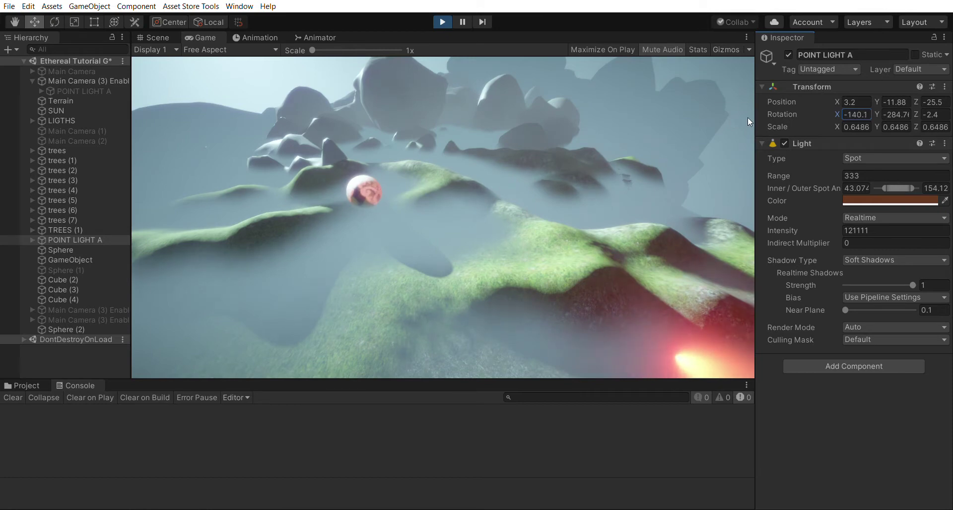
{"action": "left_click_drag", "start_coordinate": [877, 114], "coordinate": [607, 159]}
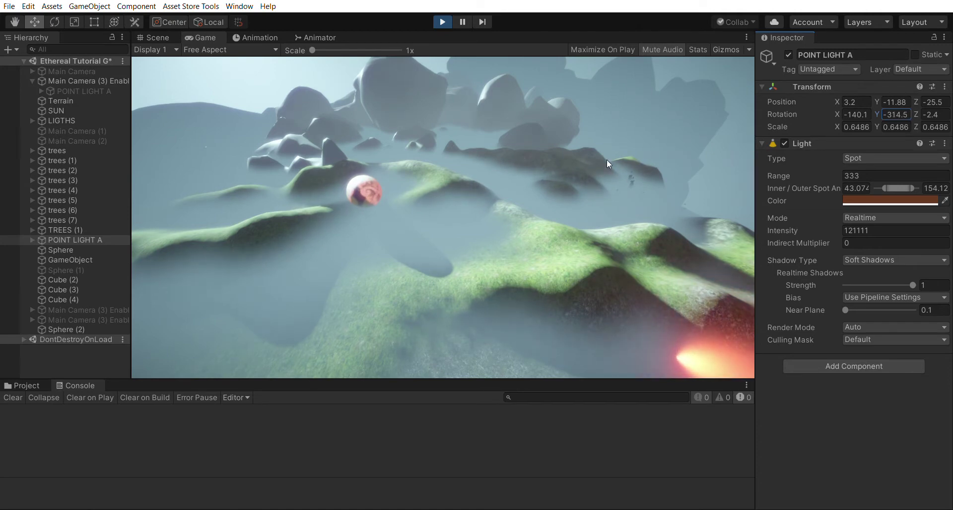
Step: Change POINT LIGHT A to a Point type light with range 13 and intensity 43333
{"action": "left_click", "coordinate": [868, 158]}
{"action": "left_click", "coordinate": [868, 177]}
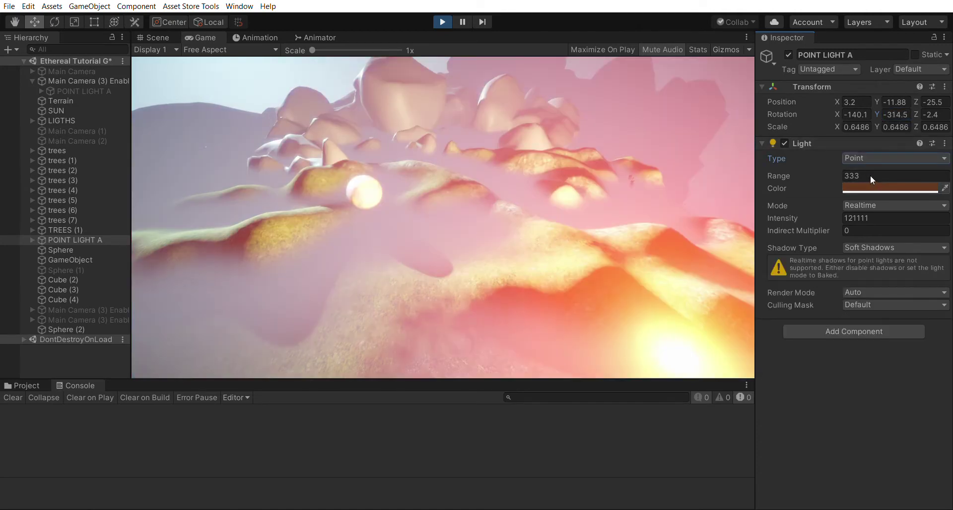
{"action": "type", "text": "1"}
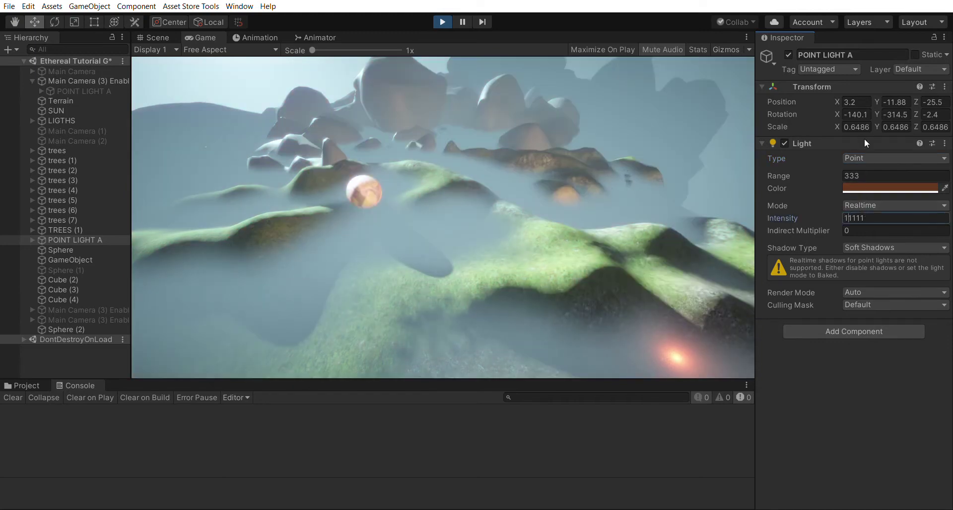
{"action": "left_click_drag", "start_coordinate": [848, 176], "coordinate": [843, 176]}
{"action": "type", "text": "1"}
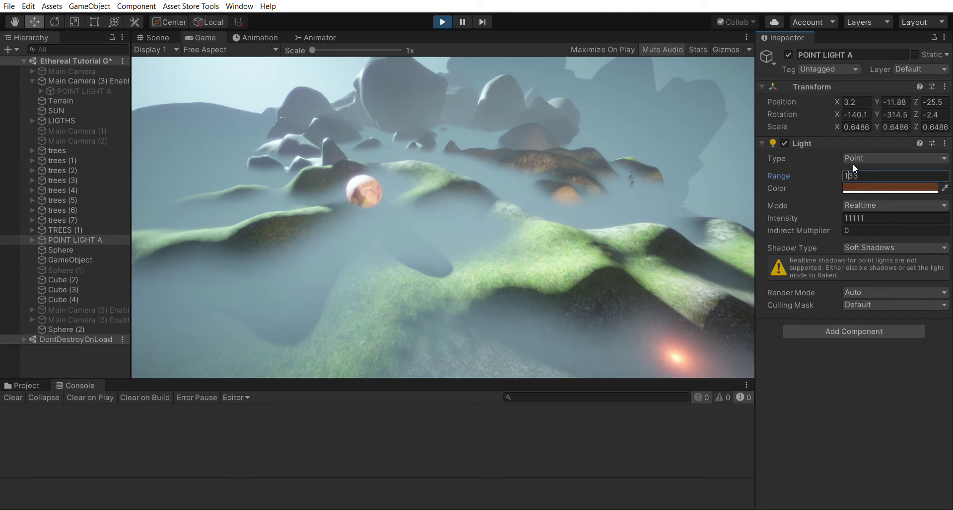
{"action": "key", "text": "Delete"}
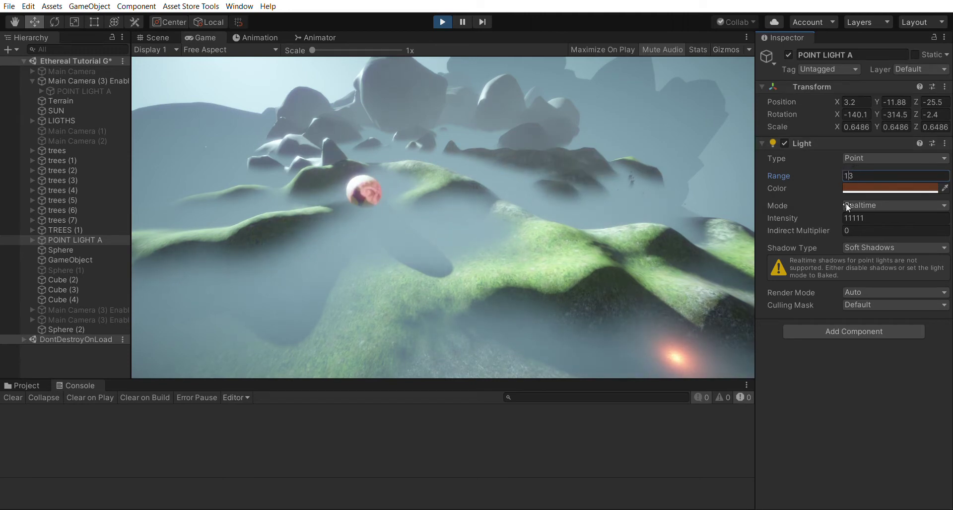
{"action": "type", "text": "2"}
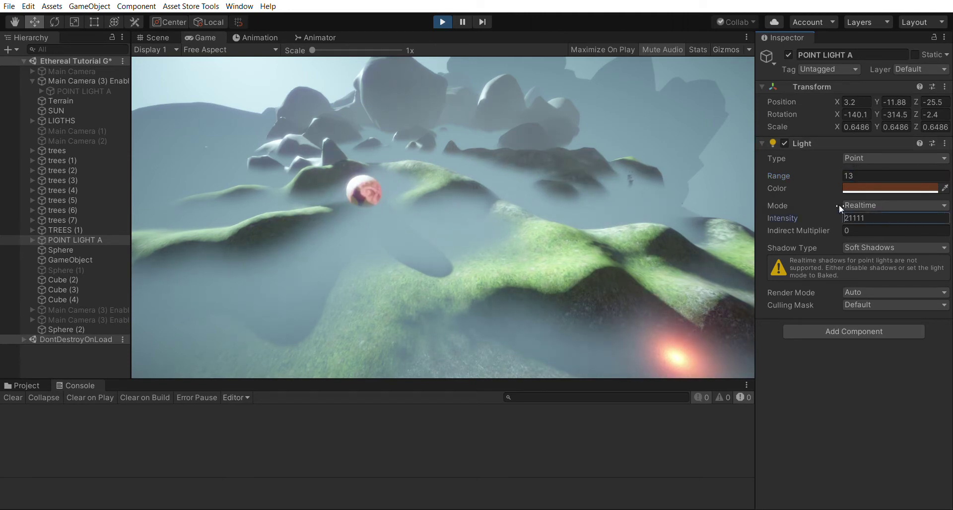
{"action": "type", "text": "33333"}
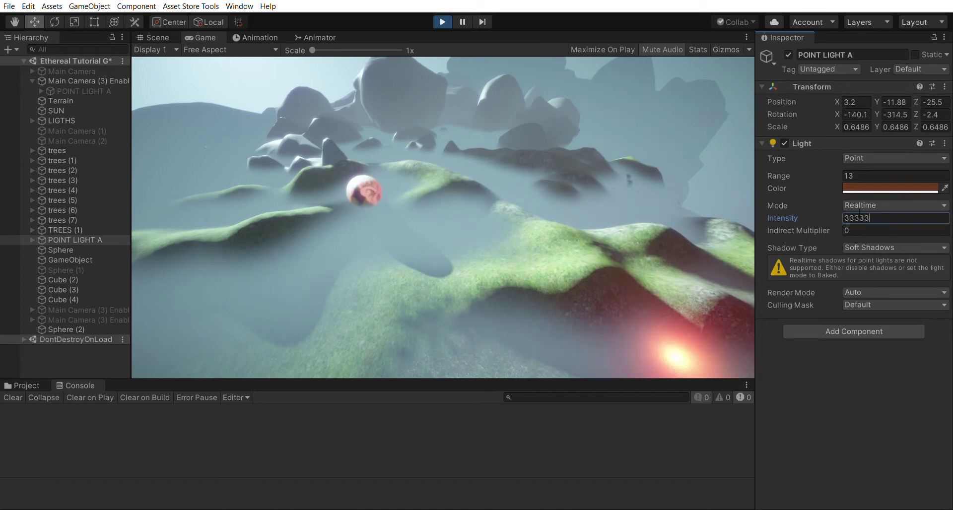
{"action": "type", "text": "3"}
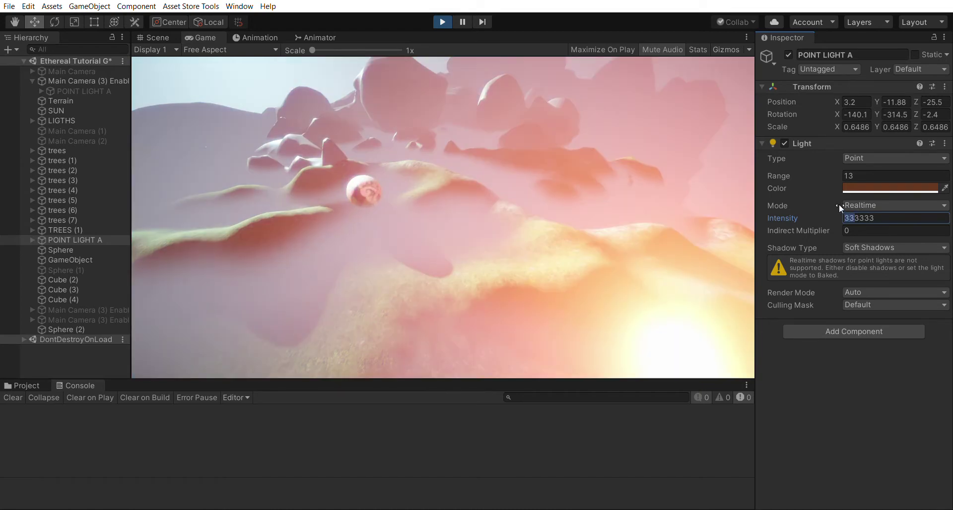
{"action": "type", "text": "4"}
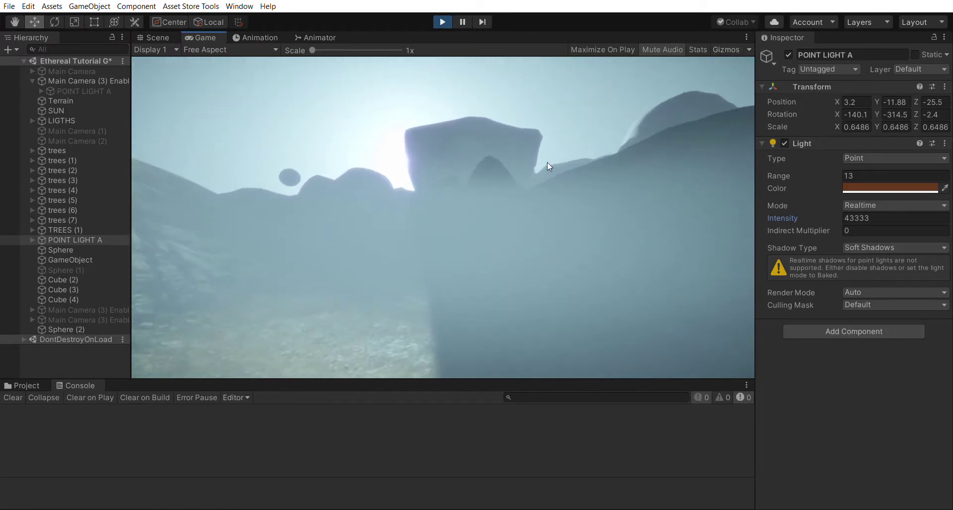
Step: Rotate the SUN directional light to X 20, Y -498.7 and set its shadow strength to 1
{"action": "left_click", "coordinate": [80, 110]}
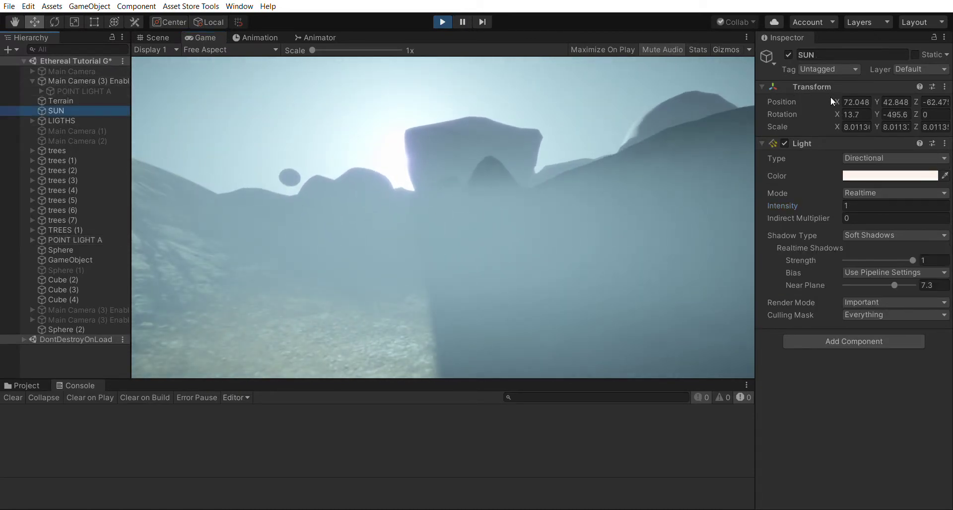
{"action": "left_click_drag", "start_coordinate": [837, 114], "coordinate": [861, 94]}
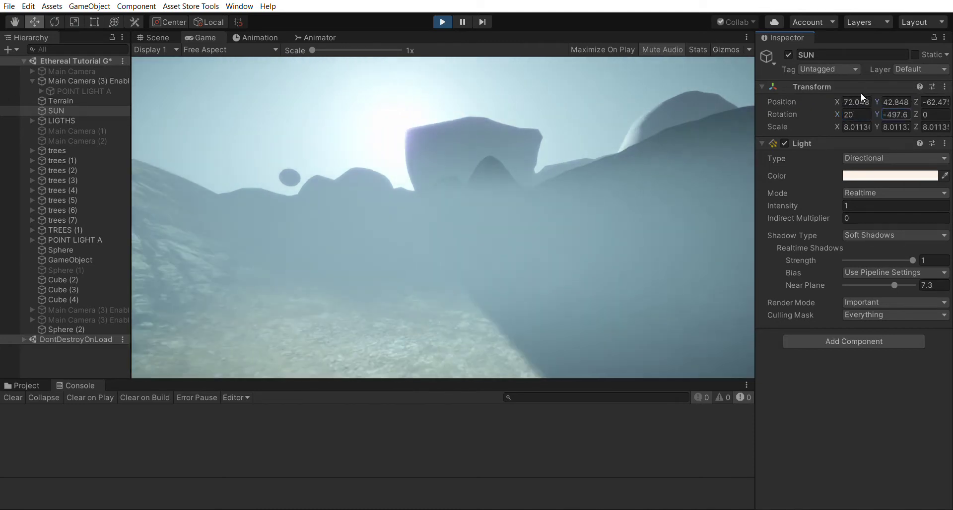
{"action": "mouse_move", "coordinate": [914, 244]}
{"action": "left_mouse_down"}
{"action": "mouse_move", "coordinate": [847, 248]}
{"action": "mouse_move", "coordinate": [913, 261]}
{"action": "left_mouse_up"}
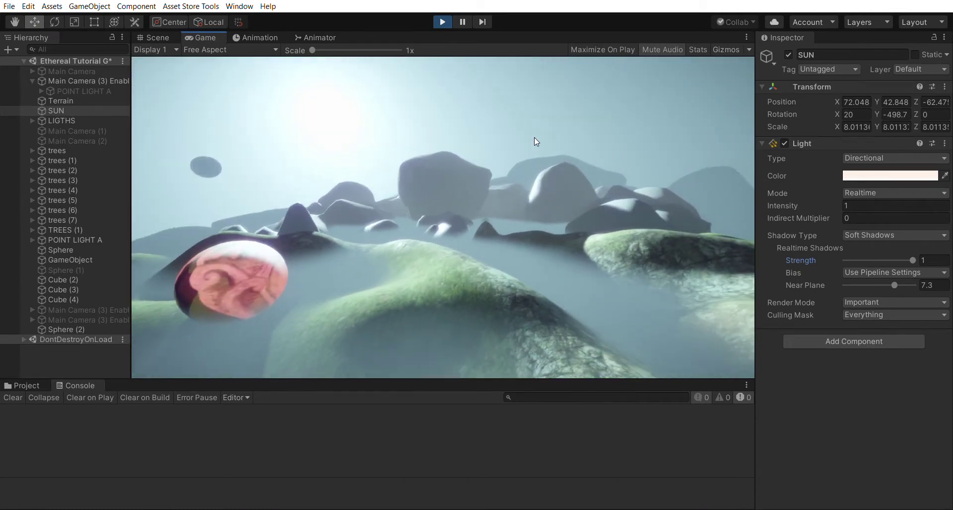
Step: Set the Volume Sampling Control X value to 0.01 in the volumetric fog script of the enabled Main Camera (3)
{"action": "left_click", "coordinate": [79, 260]}
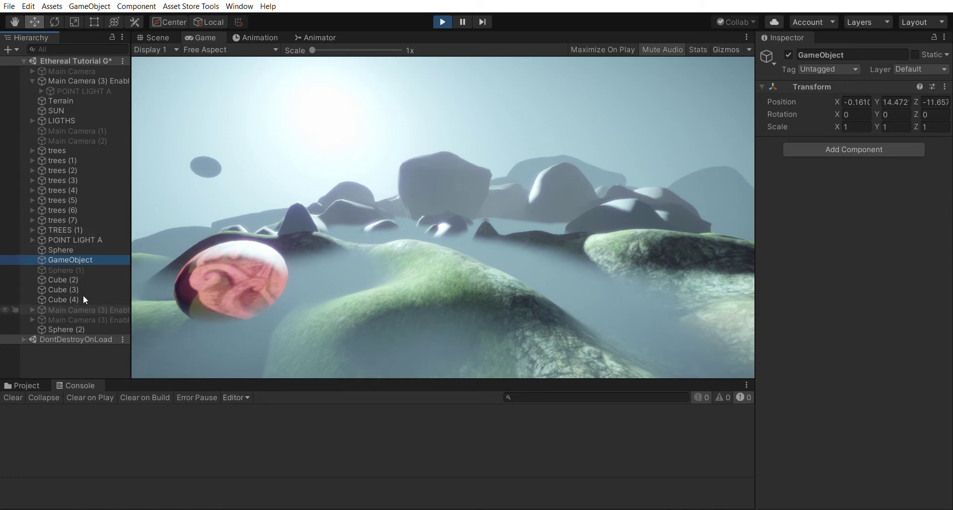
{"action": "left_click", "coordinate": [89, 81]}
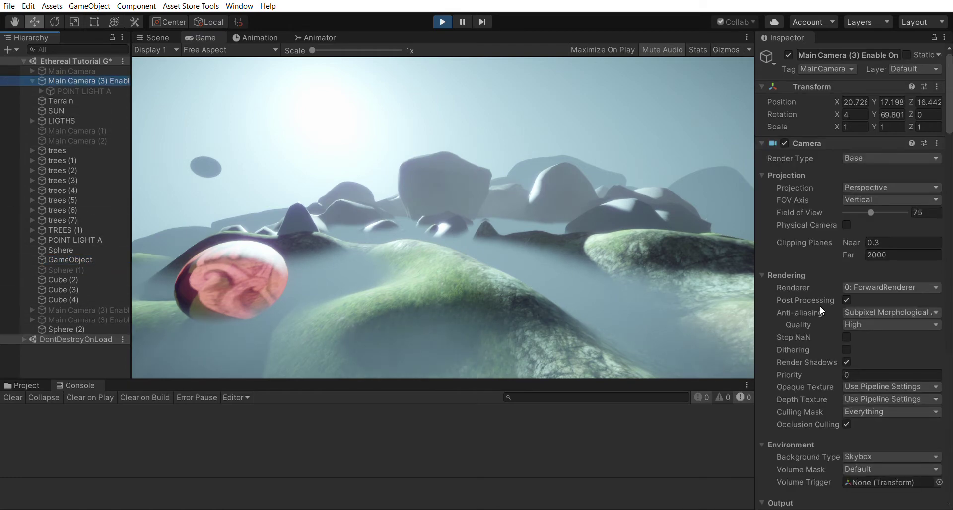
{"action": "scroll", "coordinate": [864, 252], "scroll_direction": "down", "scroll_amount": 15}
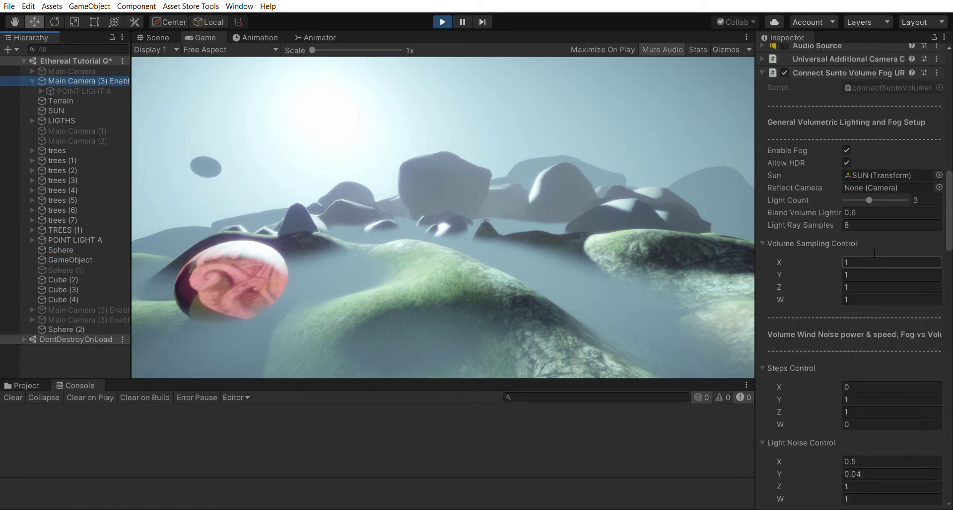
{"action": "left_click", "coordinate": [860, 258]}
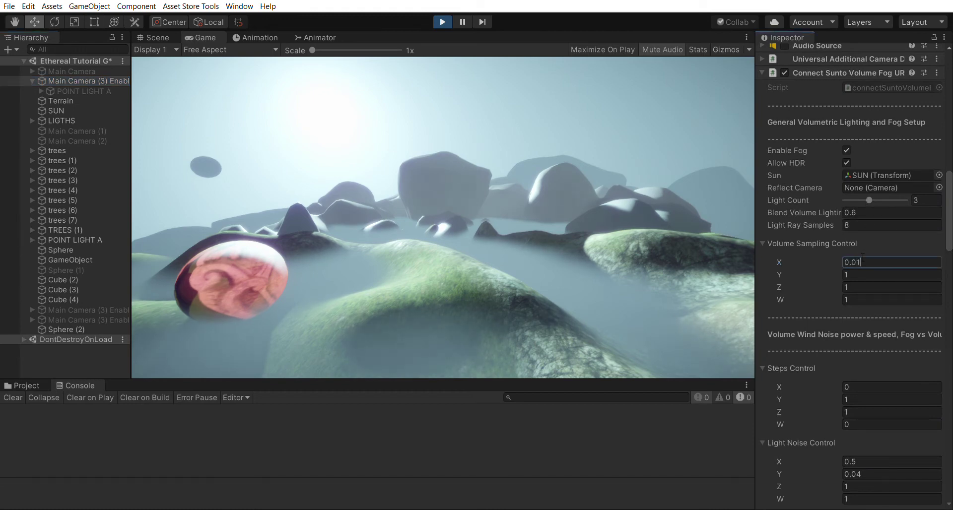
{"action": "left_click", "coordinate": [531, 215]}
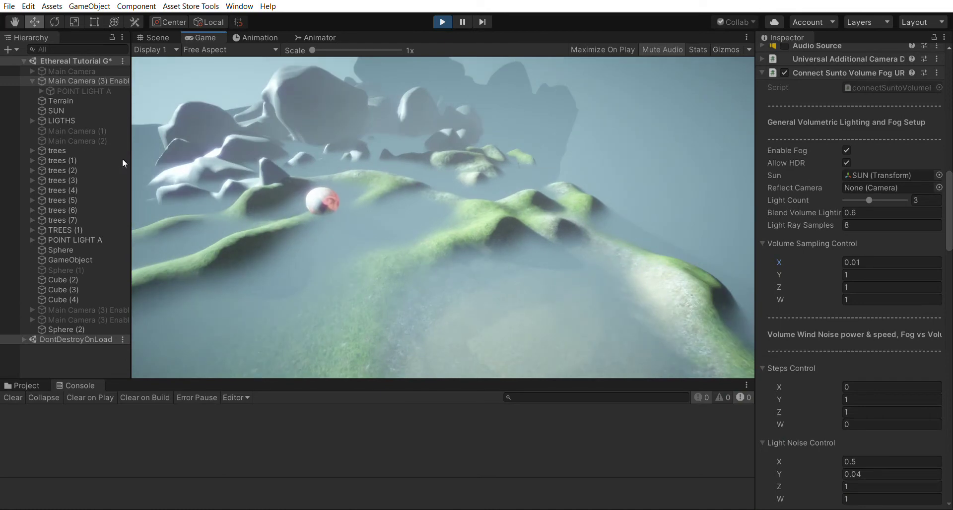
Step: Set the range of POINT LIGHT A to 131 and its intensity to 243333
{"action": "left_click", "coordinate": [88, 240]}
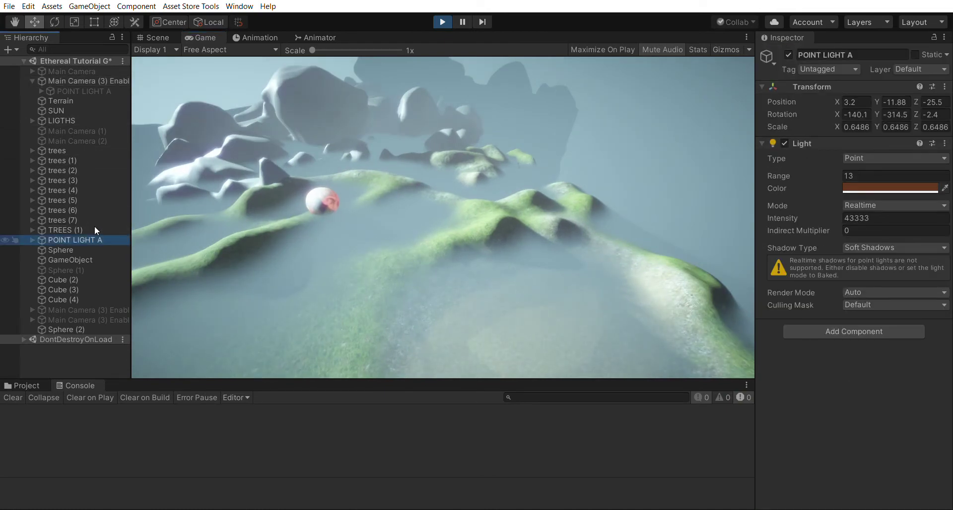
{"action": "left_click", "coordinate": [866, 176]}
{"action": "type", "text": "131"}
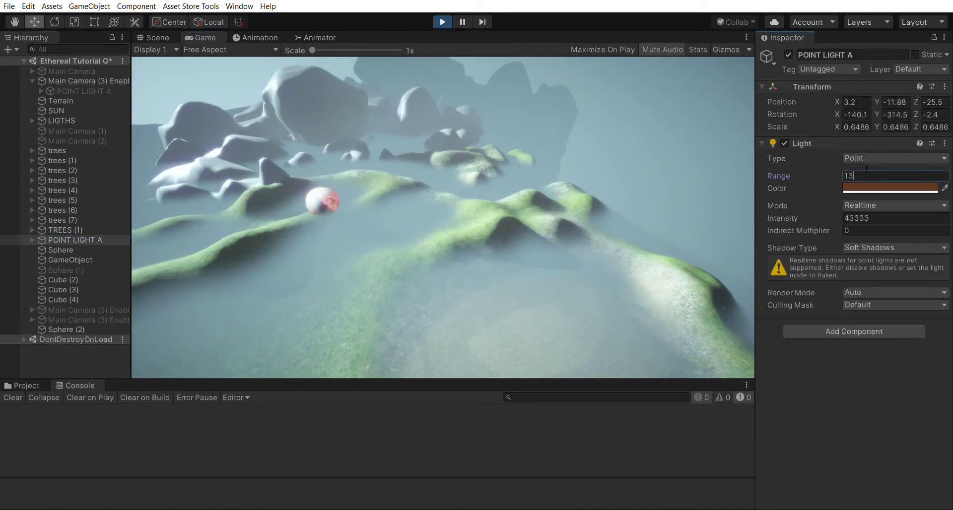
{"action": "left_click", "coordinate": [845, 218]}
{"action": "type", "text": "1"}
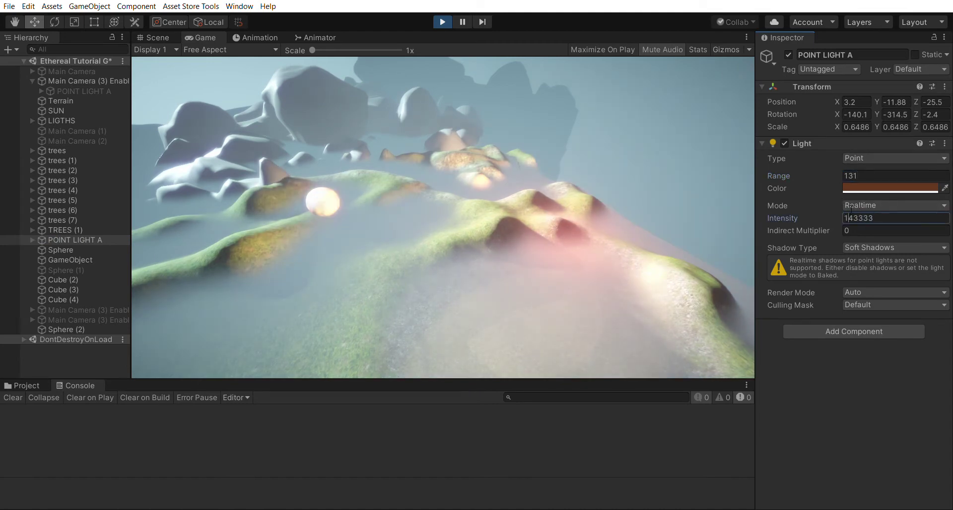
{"action": "type", "text": "2"}
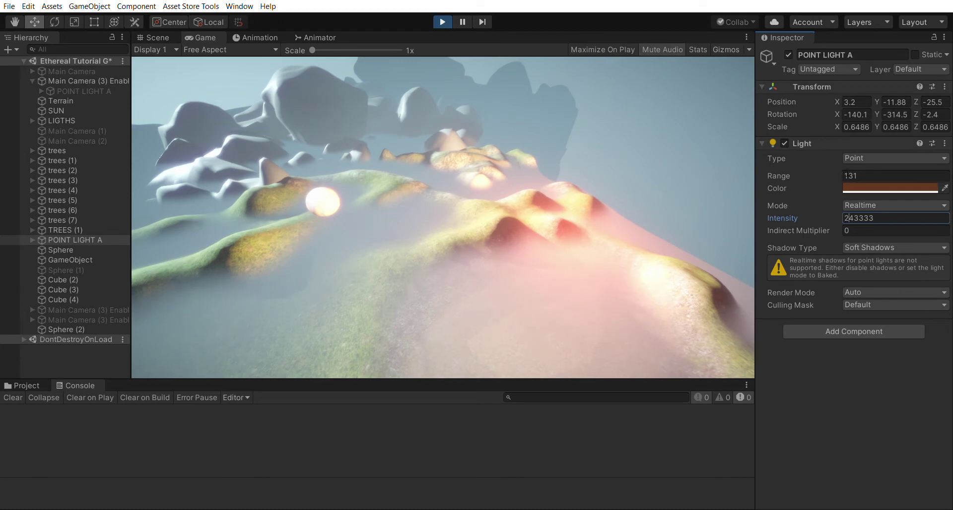
Step: Reduce the range of POINT LIGHT A to 31 and raise the light to Y position 28.3
{"action": "left_click", "coordinate": [854, 175]}
{"action": "type", "text": "111"}
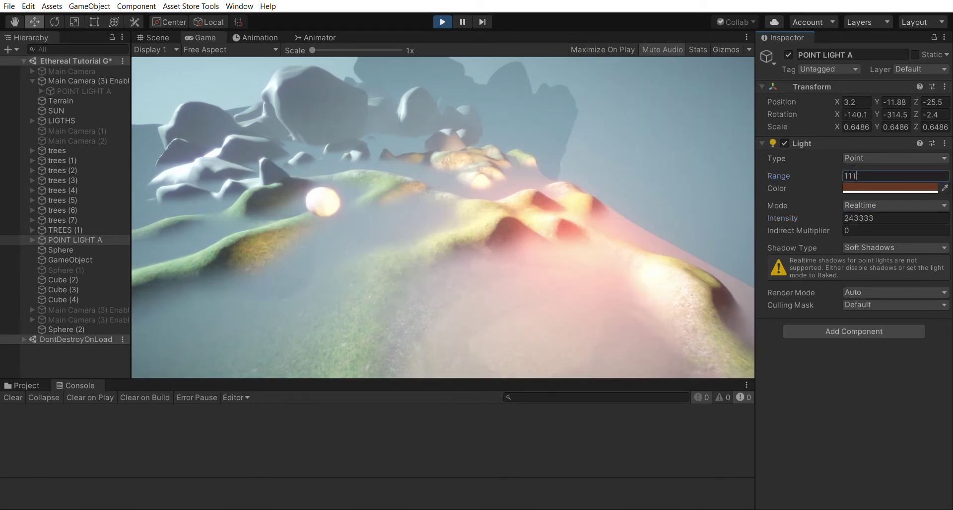
{"action": "key", "text": "BackSpace"}
{"action": "key", "text": "BackSpace"}
{"action": "key", "text": "BackSpace"}
{"action": "type", "text": "31"}
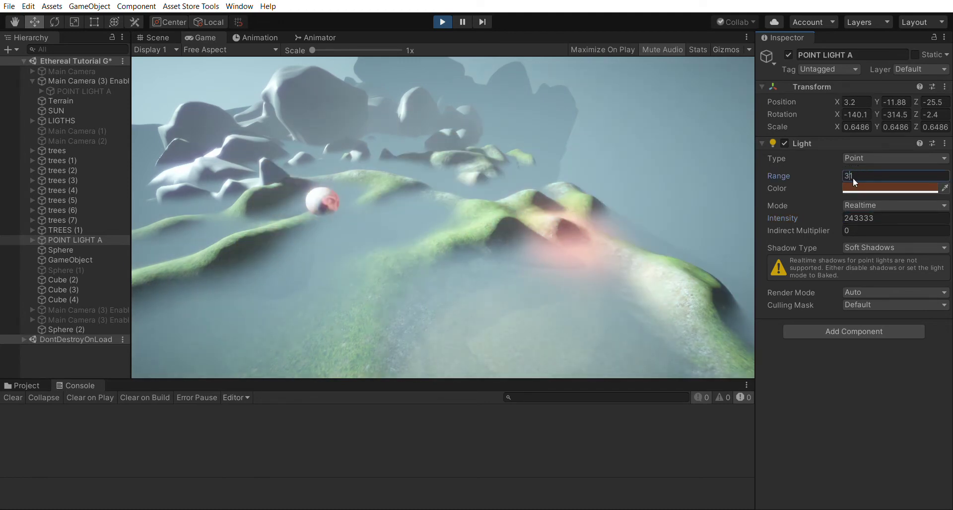
{"action": "left_click_drag", "start_coordinate": [877, 102], "coordinate": [927, 103]}
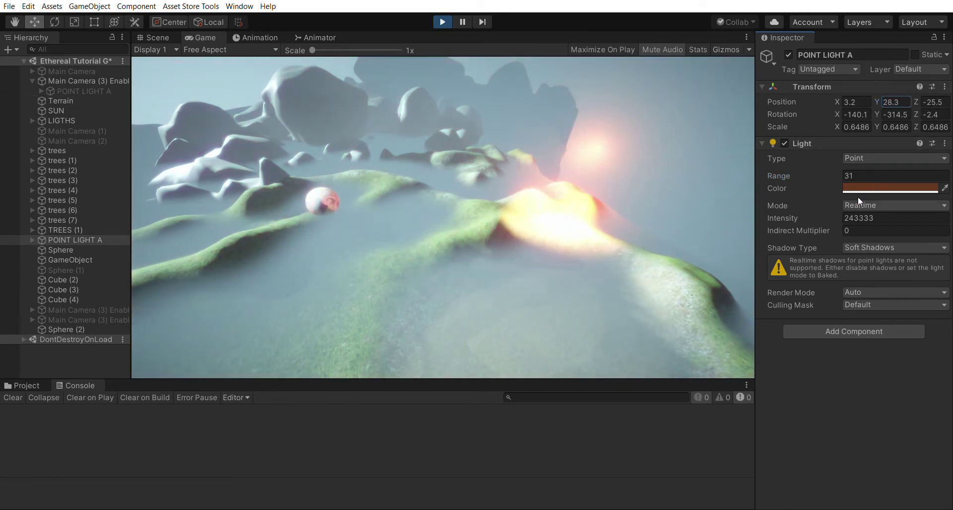
Step: Set the intensity of POINT LIGHT A to 143333 and its range to 11
{"action": "left_click", "coordinate": [850, 217]}
{"action": "key", "text": "BackSpace"}
{"action": "type", "text": "1"}
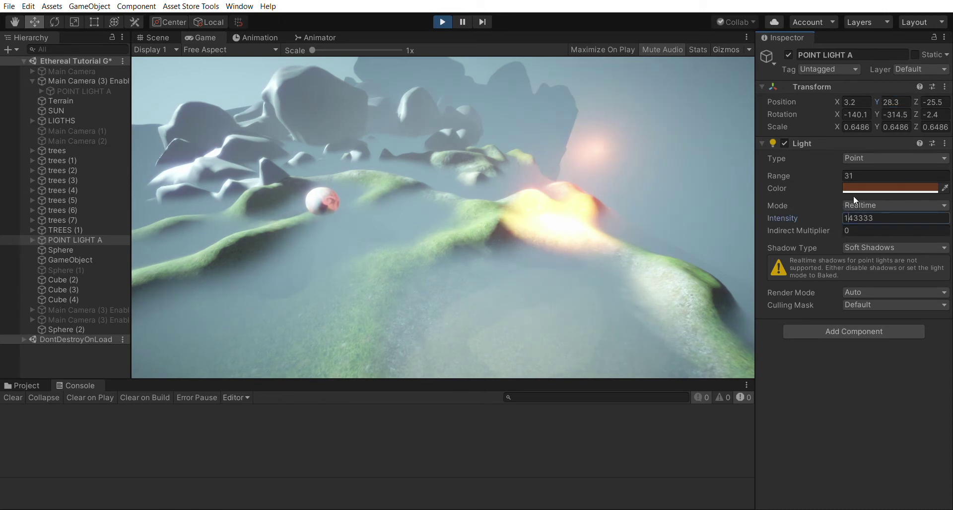
{"action": "mouse_move", "coordinate": [849, 174]}
{"action": "left_mouse_down"}
{"action": "mouse_move", "coordinate": [842, 165]}
{"action": "mouse_move", "coordinate": [861, 170]}
{"action": "left_mouse_up"}
{"action": "type", "text": "6"}
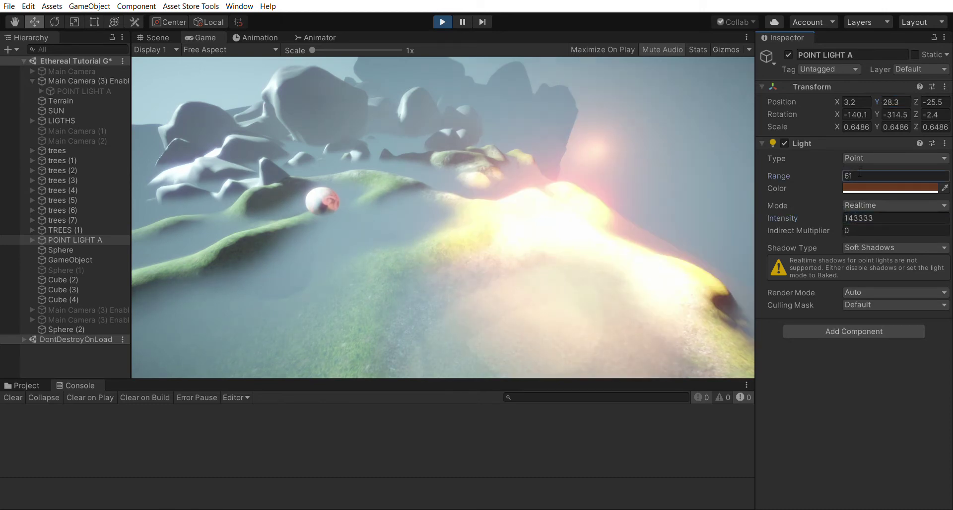
{"action": "key", "text": "BackSpace"}
{"action": "key", "text": "BackSpace"}
{"action": "type", "text": "11"}
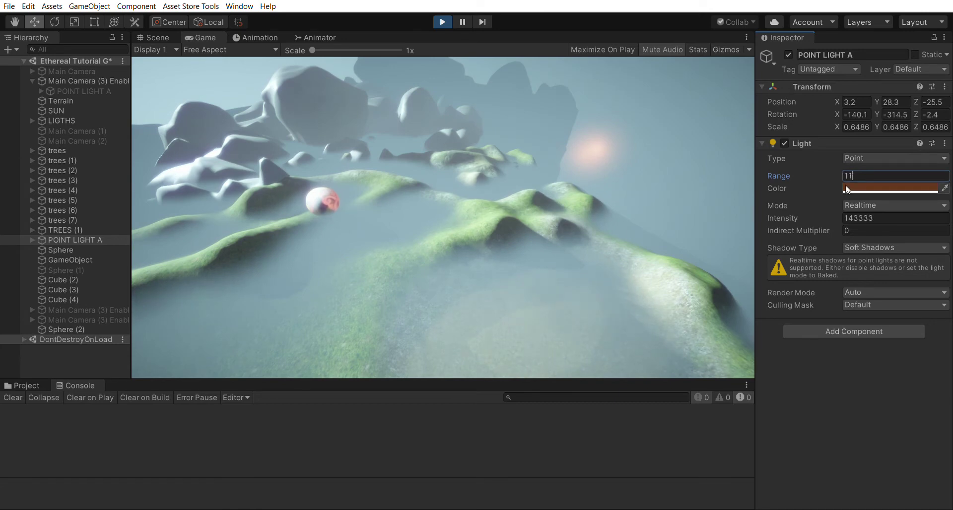
{"action": "type", "text": "2"}
Step: Set the intensity of POINT LIGHT A to 643333 and move the light to Y 23.1, Z -35.9
{"action": "left_click_drag", "start_coordinate": [853, 215], "coordinate": [835, 204]}
{"action": "type", "text": "6"}
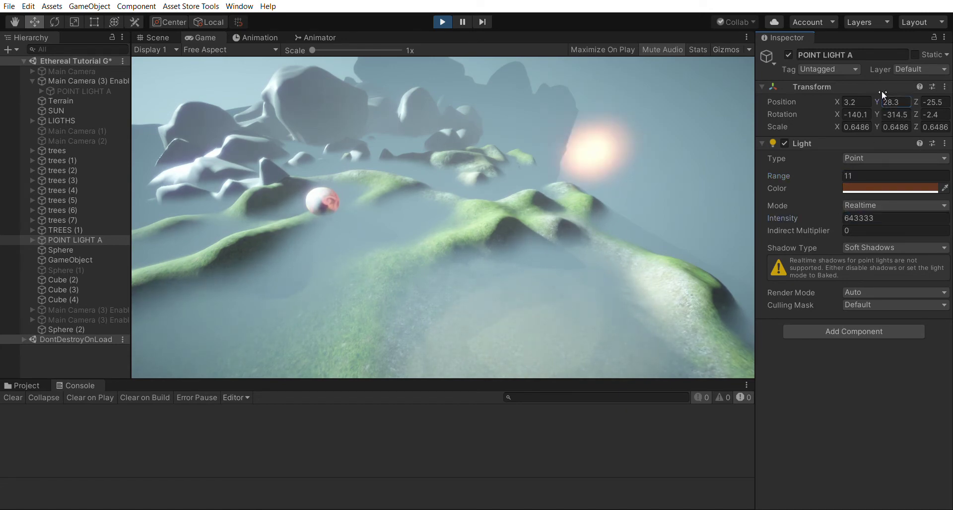
{"action": "mouse_move", "coordinate": [882, 91]}
{"action": "left_mouse_down"}
{"action": "mouse_move", "coordinate": [911, 90]}
{"action": "mouse_move", "coordinate": [847, 99]}
{"action": "mouse_move", "coordinate": [881, 104]}
{"action": "mouse_move", "coordinate": [924, 89]}
{"action": "mouse_move", "coordinate": [43, 80]}
{"action": "mouse_move", "coordinate": [879, 79]}
{"action": "left_mouse_up"}
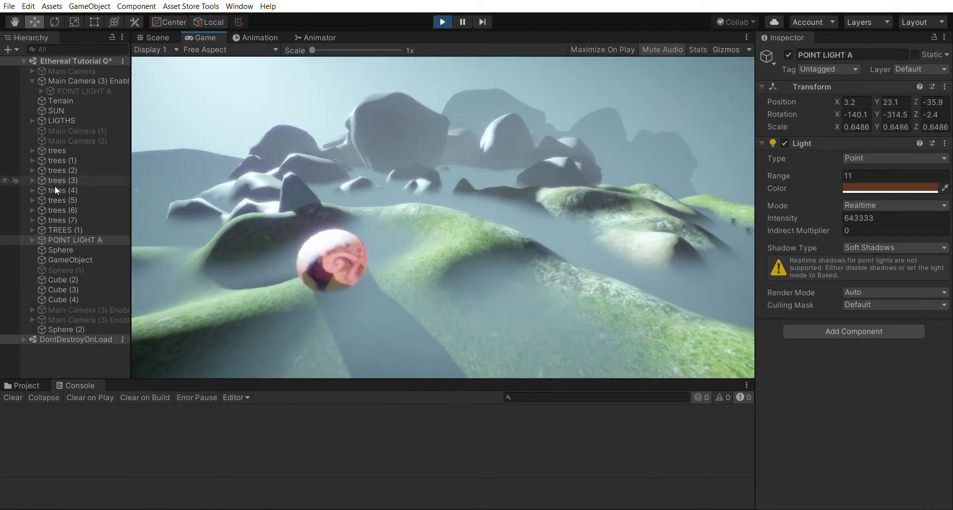
Step: Adjust the Fog Color in the volumetric height fog parameters of Main Camera (3)
{"action": "left_click", "coordinate": [100, 81]}
{"action": "scroll", "coordinate": [814, 280], "scroll_direction": "down", "scroll_amount": 3}
{"action": "scroll", "coordinate": [815, 280], "scroll_direction": "down", "scroll_amount": 15}
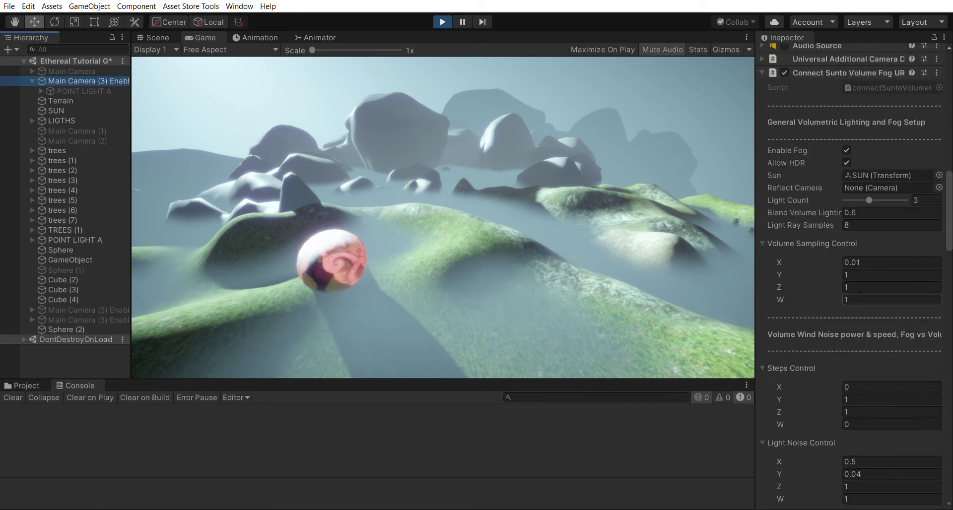
{"action": "left_click", "coordinate": [854, 294]}
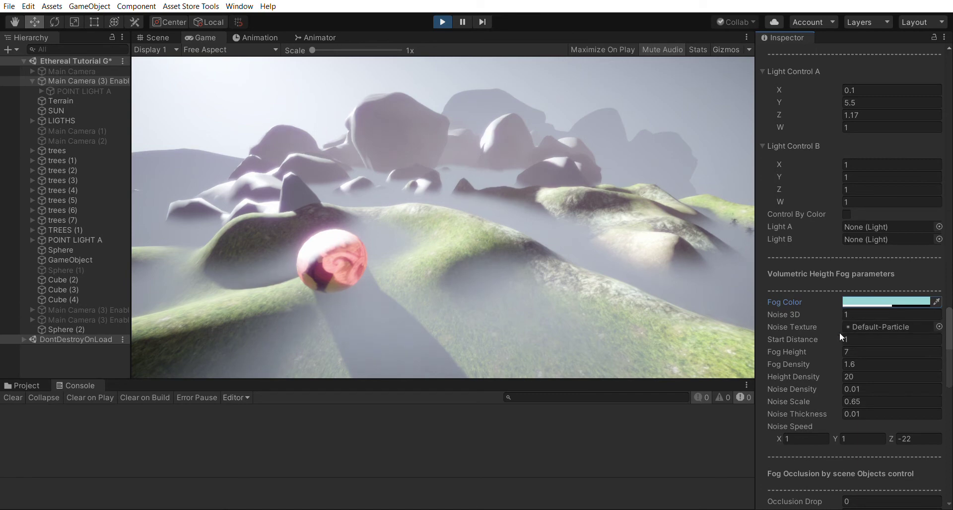
Step: Switch the camera's fog Start Distance to 1111, back to 1, and to 1111 again to compare the fog
{"action": "left_click", "coordinate": [871, 340]}
{"action": "type", "text": "1111"}
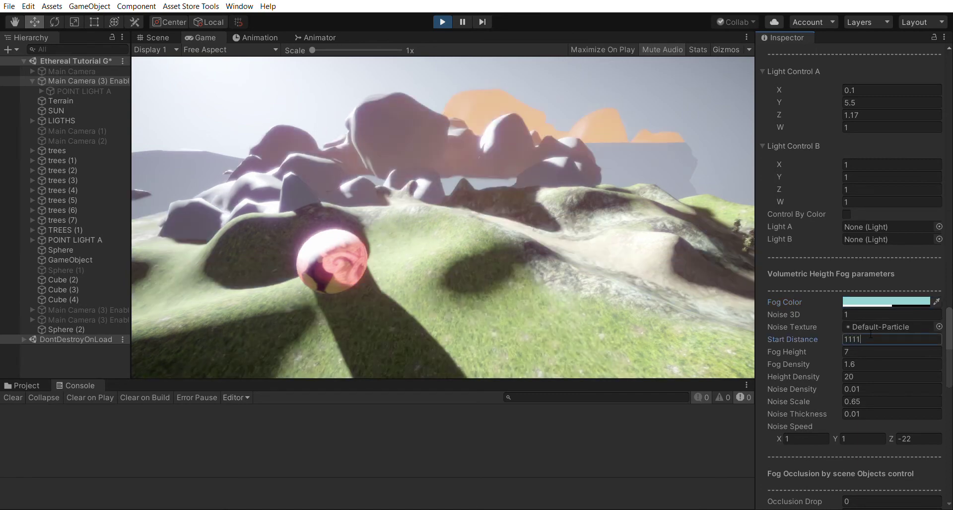
{"action": "key", "text": "BackSpace"}
{"action": "key", "text": "BackSpace"}
{"action": "key", "text": "BackSpace"}
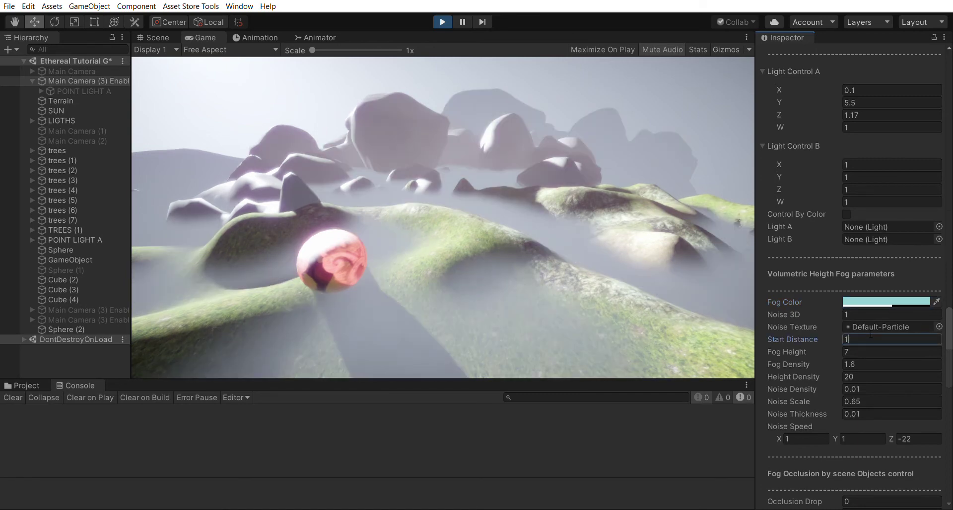
{"action": "type", "text": "111"}
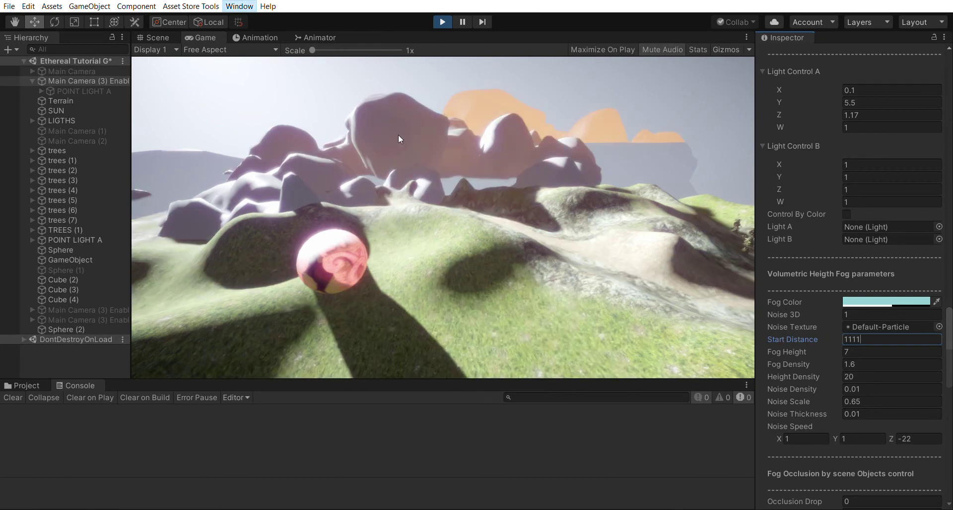
{"action": "left_click", "coordinate": [504, 249]}
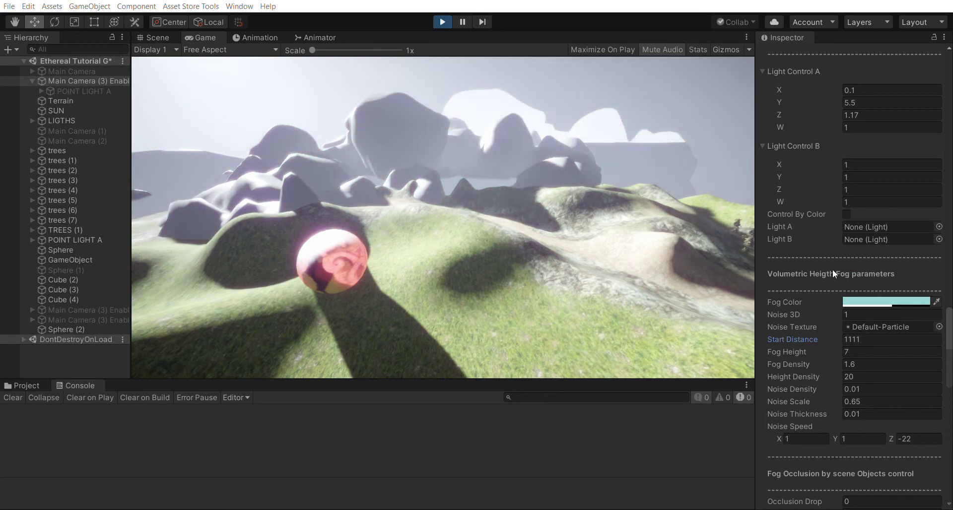
Step: Reset the camera's fog Start Distance to 1
{"action": "left_click", "coordinate": [852, 339]}
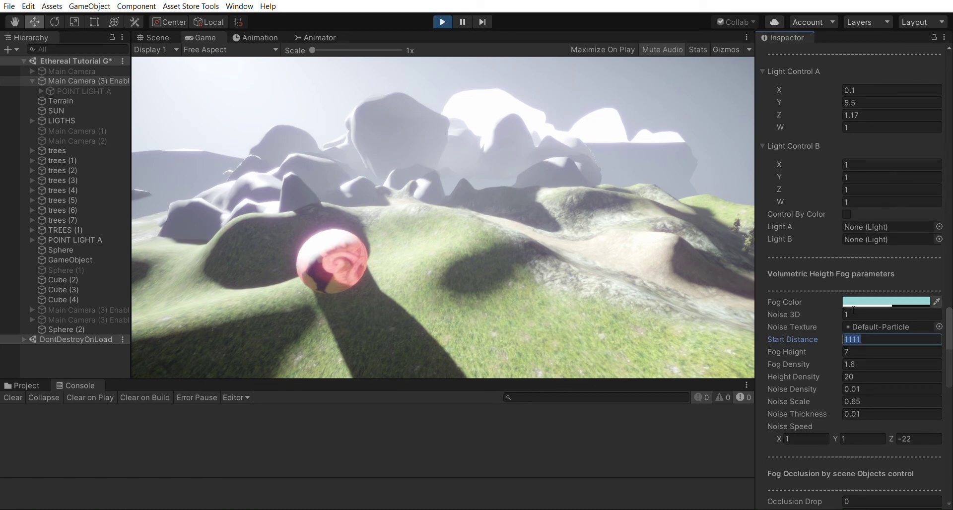
{"action": "left_click", "coordinate": [848, 339]}
{"action": "key", "text": "Delete"}
{"action": "key", "text": "Delete"}
{"action": "key", "text": "Delete"}
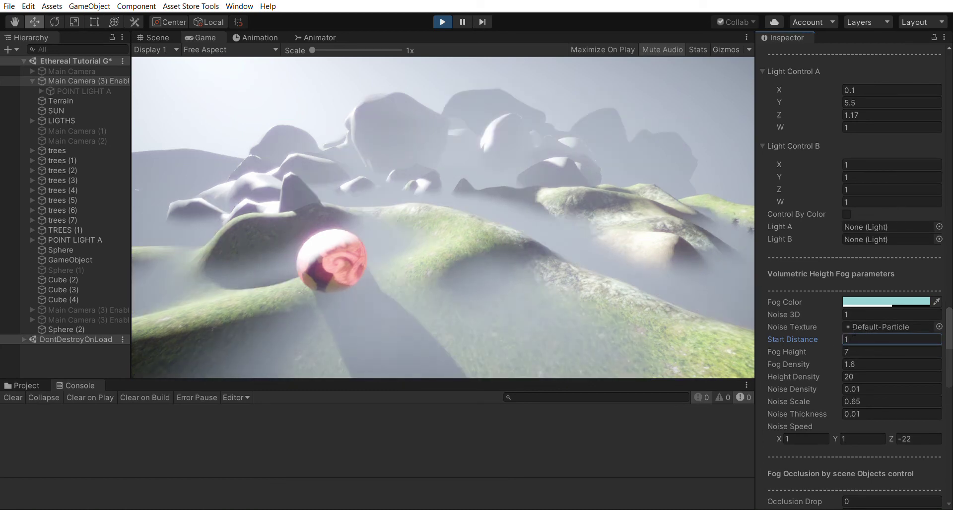
Step: Try a fog Start Distance of 11111 and return it to 1
{"action": "type", "text": "1111"}
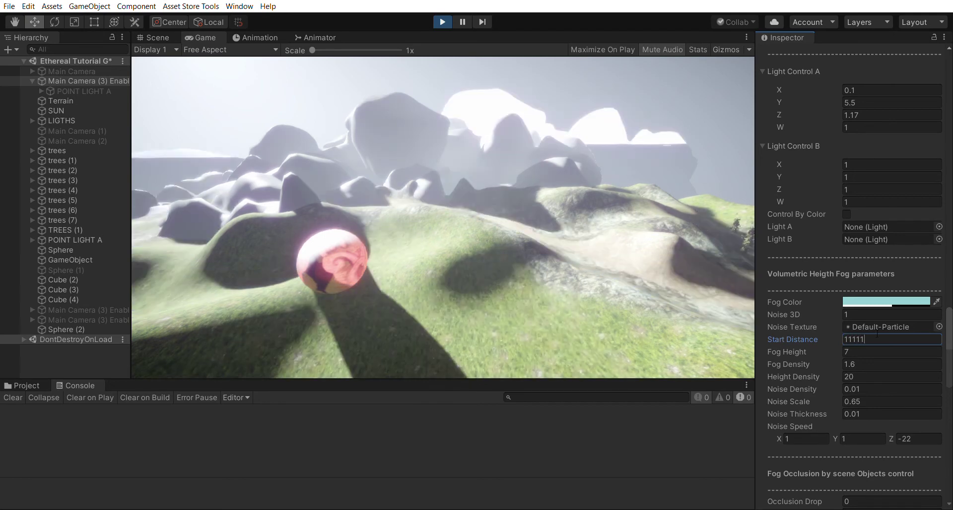
{"action": "type", "text": "1"}
{"action": "key", "text": "BackSpace"}
{"action": "key", "text": "BackSpace"}
{"action": "key", "text": "BackSpace"}
{"action": "key", "text": "BackSpace"}
{"action": "key", "text": "BackSpace"}
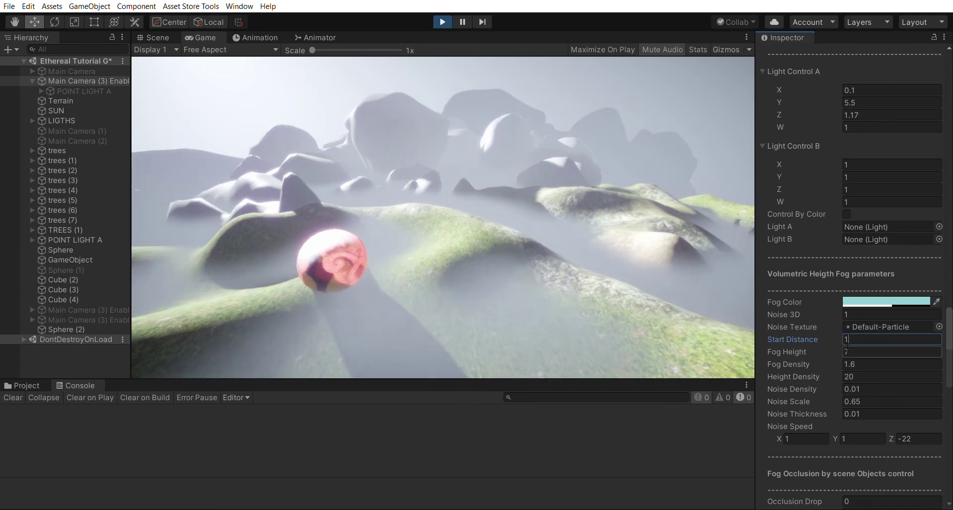
Step: Raise the Fog Height to 26.3, bring it back to 7.1, and settle the Fog Density at 1.6
{"action": "key", "text": "Tab"}
{"action": "type", "text": "26.3"}
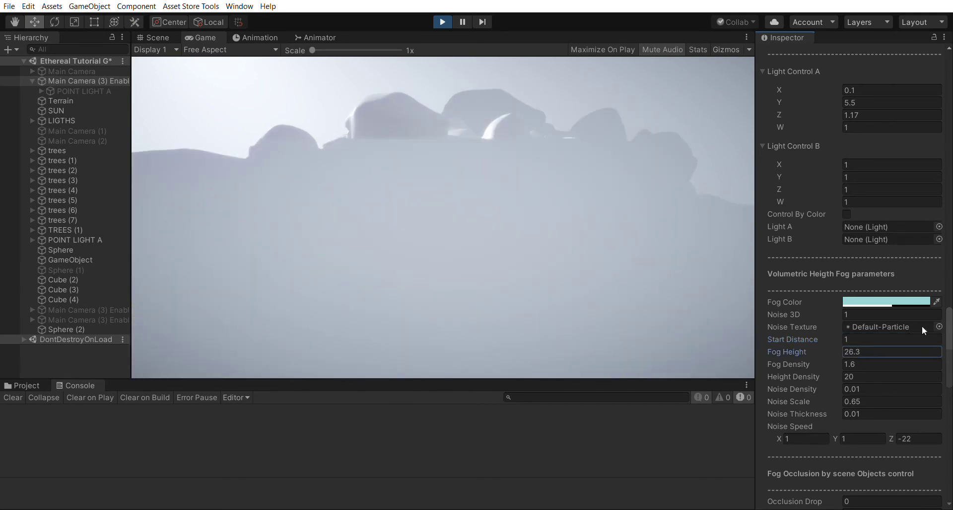
{"action": "left_click_drag", "start_coordinate": [908, 329], "coordinate": [850, 321]}
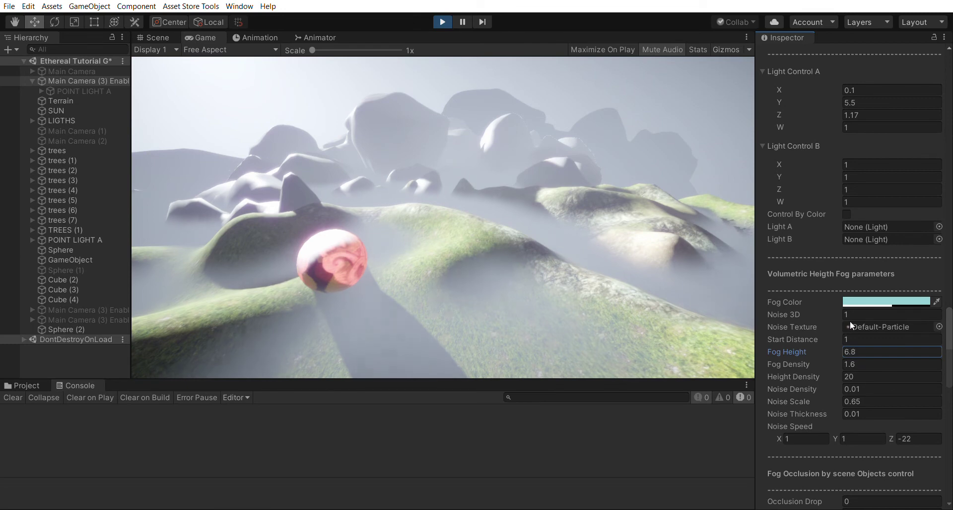
{"action": "mouse_move", "coordinate": [838, 362]}
{"action": "left_mouse_down"}
{"action": "mouse_move", "coordinate": [845, 350]}
{"action": "mouse_move", "coordinate": [886, 344]}
{"action": "mouse_move", "coordinate": [836, 349]}
{"action": "mouse_move", "coordinate": [848, 349]}
{"action": "left_mouse_up"}
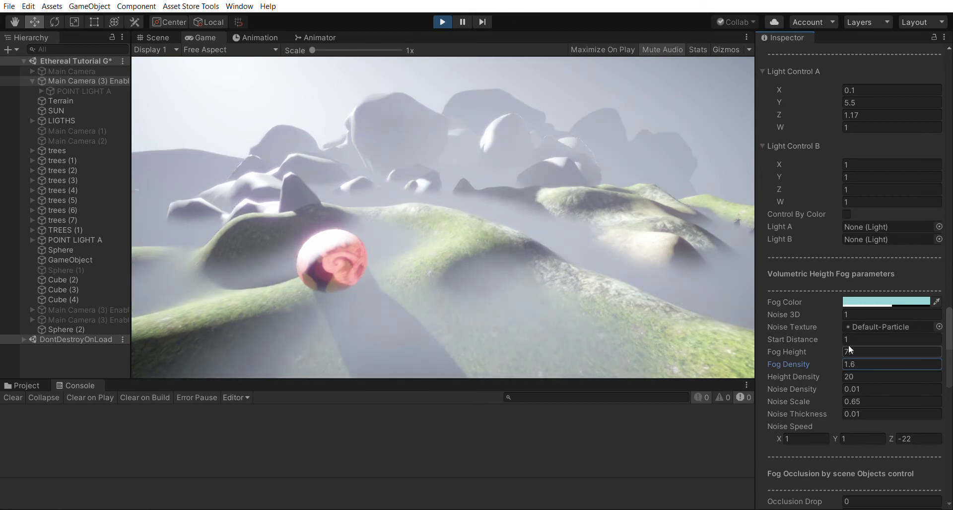
Step: Set the fog's Noise Density to 1 and edit its Noise Thickness
{"action": "left_click", "coordinate": [864, 389]}
{"action": "type", "text": "1"}
{"action": "left_click", "coordinate": [868, 412]}
{"action": "type", "text": "1"}
{"action": "key", "text": "Return"}
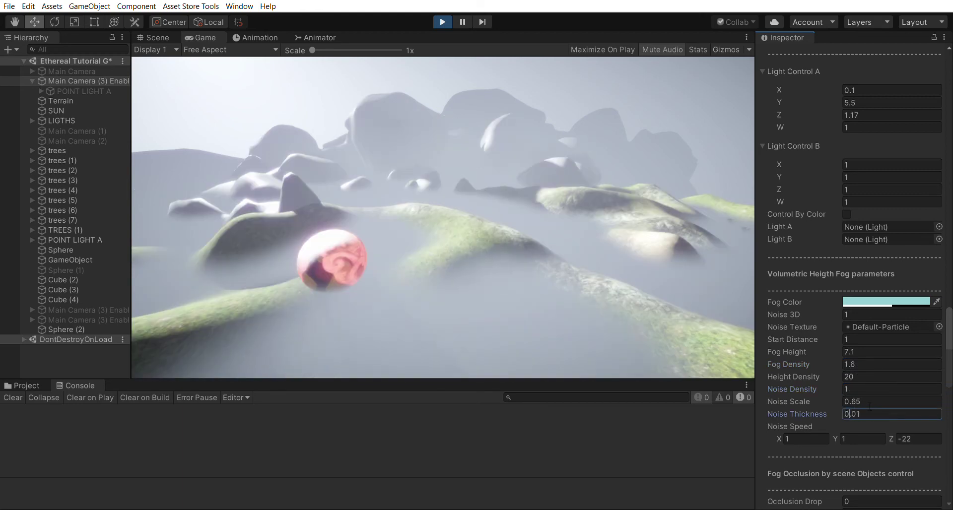
Step: Set the Clear Sky Fac in the volumetric fog sky blending settings to 0.21
{"action": "scroll", "coordinate": [868, 335], "scroll_direction": "down", "scroll_amount": 10}
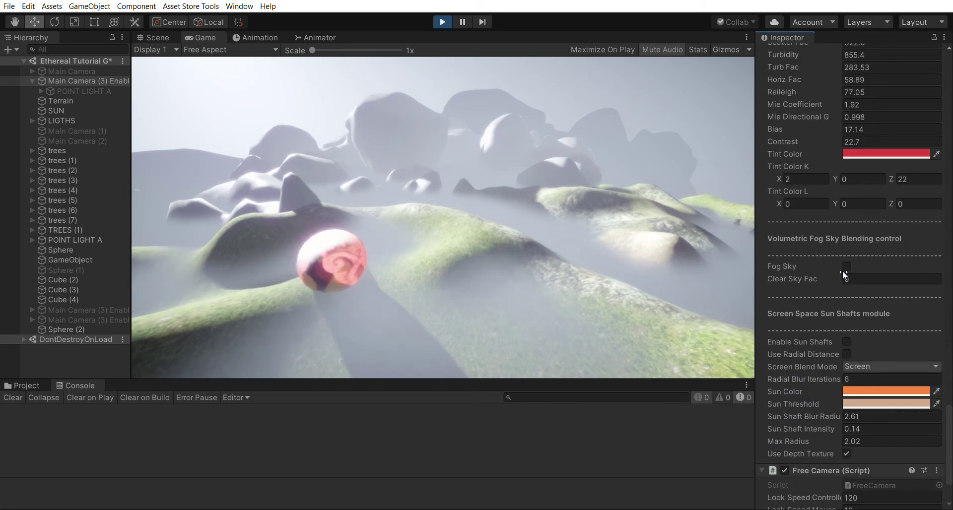
{"action": "mouse_move", "coordinate": [842, 272]}
{"action": "left_mouse_down"}
{"action": "mouse_move", "coordinate": [860, 267]}
{"action": "mouse_move", "coordinate": [837, 271]}
{"action": "mouse_move", "coordinate": [846, 266]}
{"action": "left_mouse_up"}
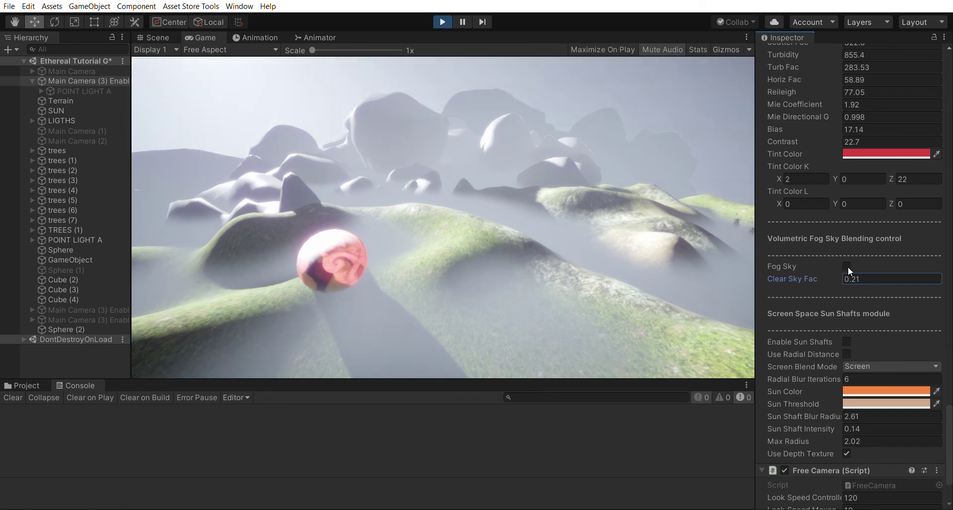
Step: Rotate SUN to about -638.2 on Y and vary its X rotation
{"action": "left_click", "coordinate": [67, 111]}
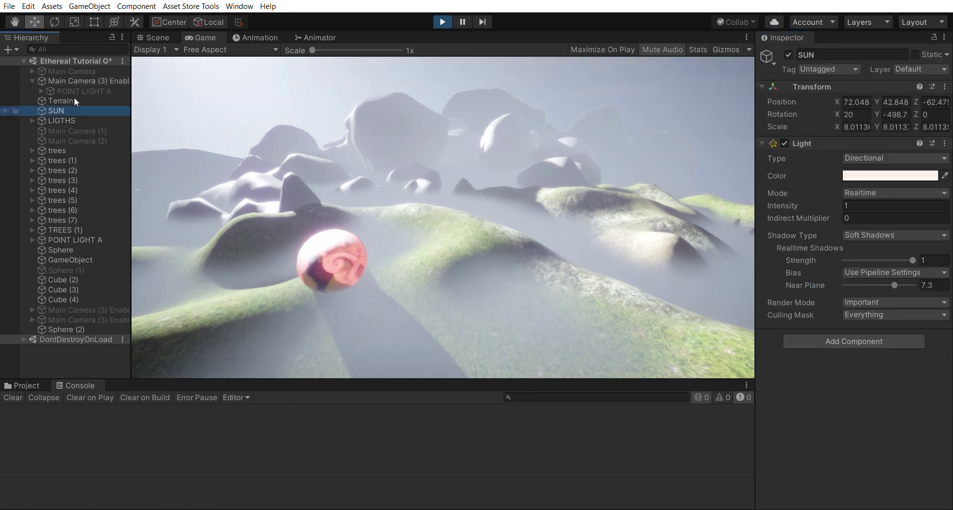
{"action": "left_click_drag", "start_coordinate": [883, 109], "coordinate": [840, 335]}
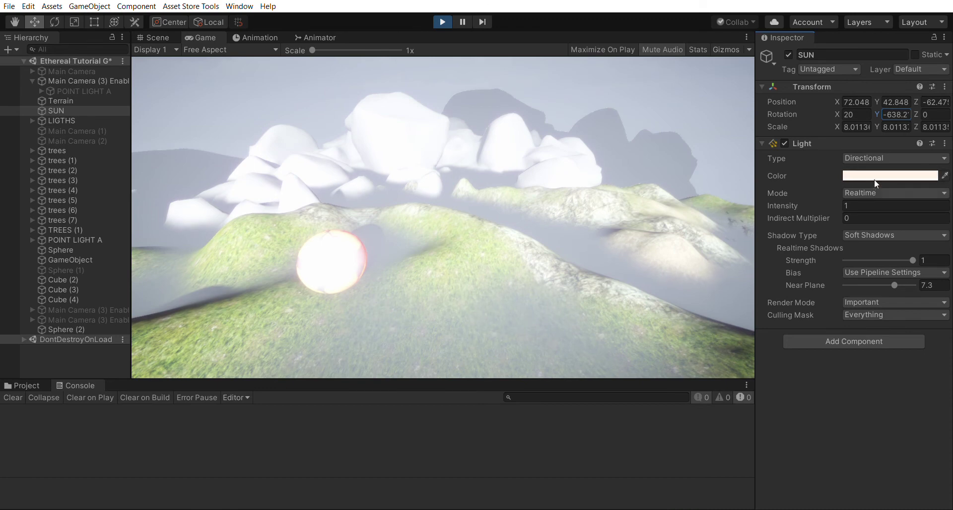
{"action": "left_click_drag", "start_coordinate": [839, 111], "coordinate": [671, 106]}
Step: Undo the sun rotation and camera fog changes, back to the last move of POINT LIGHT A
{"action": "key", "text": "ctrl+z"}
{"action": "key", "text": "ctrl+z"}
{"action": "key", "text": "ctrl+z"}
{"action": "key", "text": "ctrl+z"}
{"action": "key", "text": "ctrl+z"}
{"action": "key", "text": "ctrl+z"}
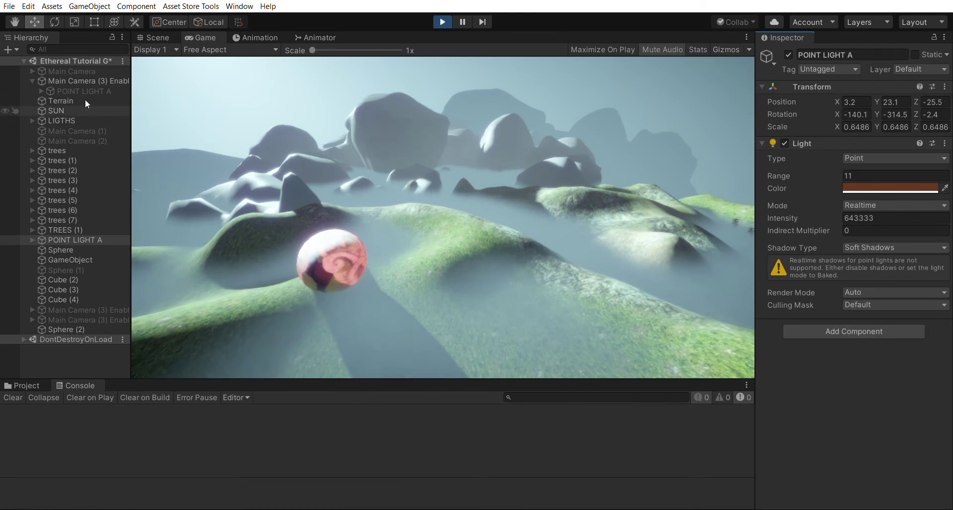
Step: Rotate SUN to -709.2 on Y in the running scene
{"action": "left_click", "coordinate": [70, 110]}
{"action": "left_click_drag", "start_coordinate": [877, 114], "coordinate": [714, 116]}
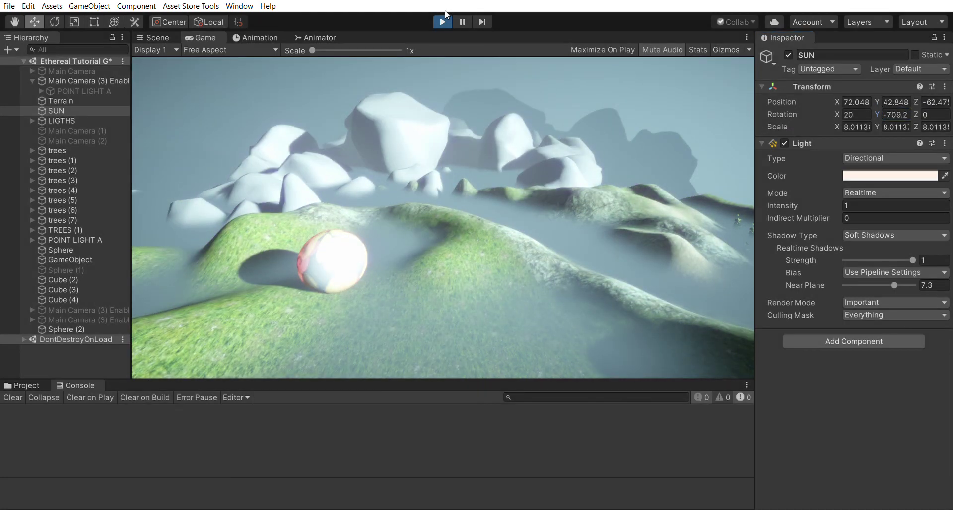
Step: Stop Play mode and rotate SUN to X 158.6 and Y -631.1 in the edit-mode scene
{"action": "left_click", "coordinate": [445, 15]}
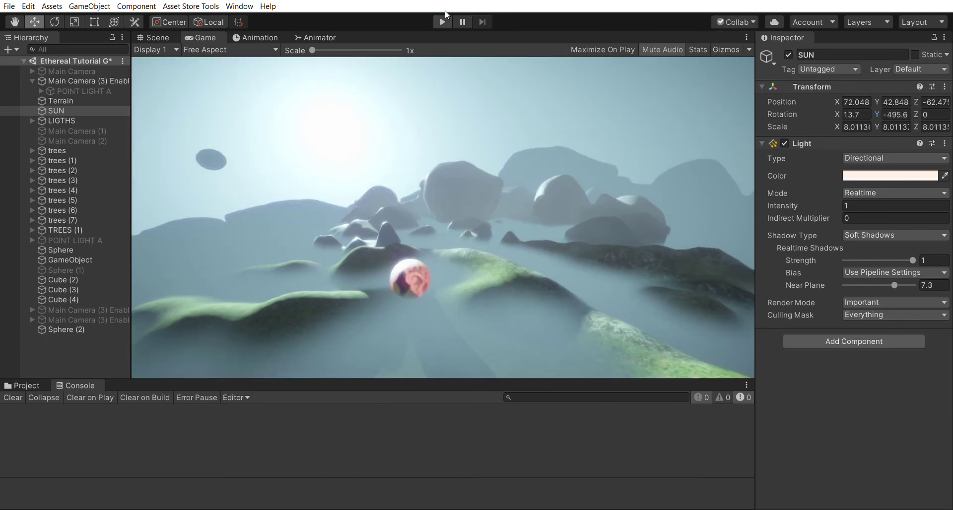
{"action": "left_click_drag", "start_coordinate": [883, 103], "coordinate": [750, 102]}
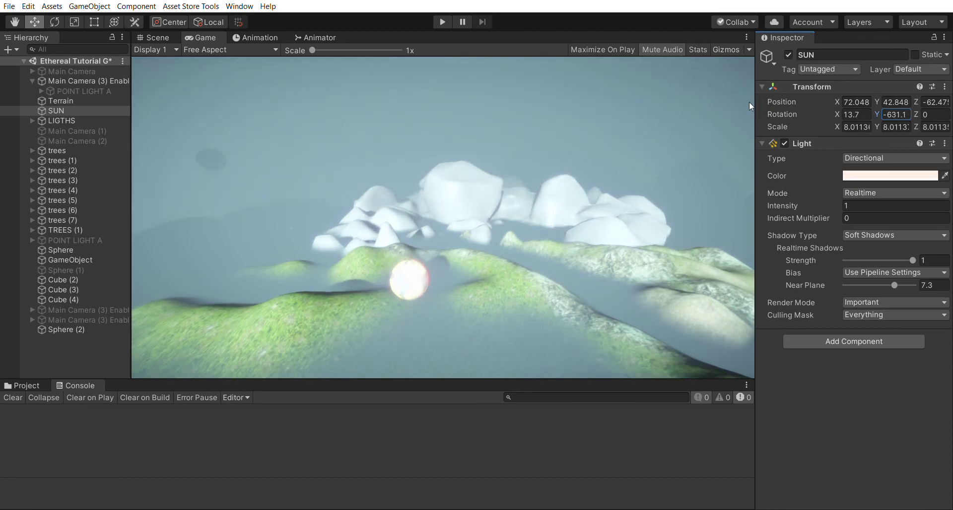
{"action": "left_click_drag", "start_coordinate": [840, 108], "coordinate": [22, 109]}
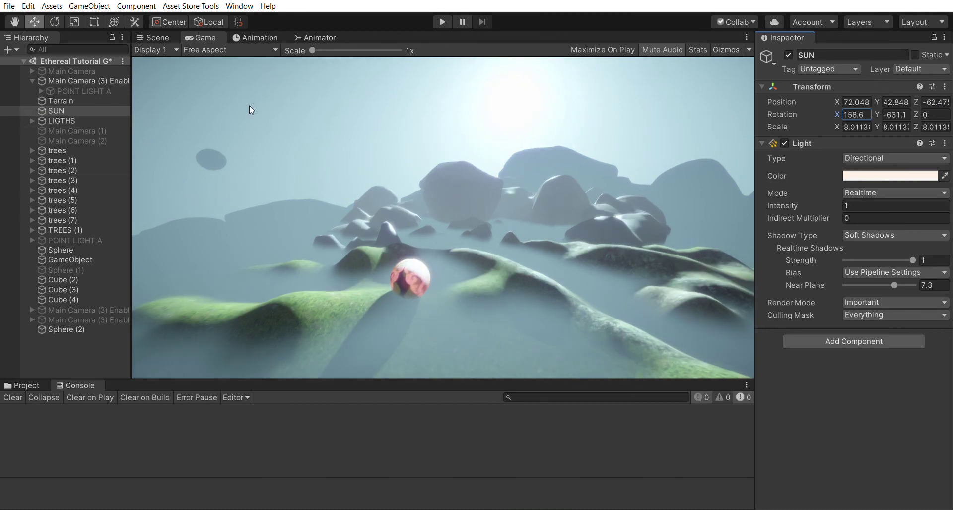